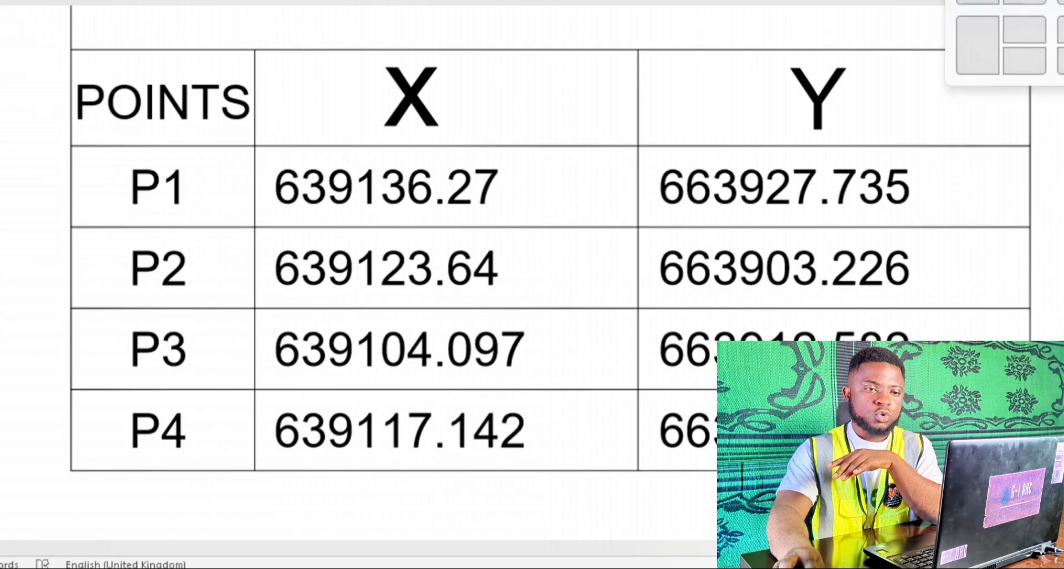
- Create a new text document on the desktop and open it beside the coordinate table in the Word document
left_click(978, 44)
right_click(743, 95)
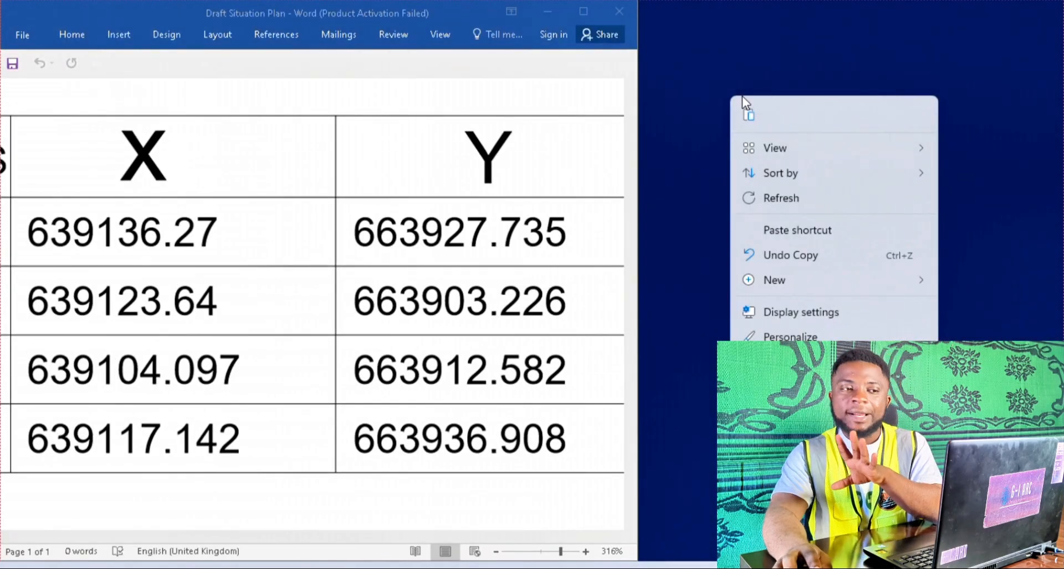
right_click(755, 19)
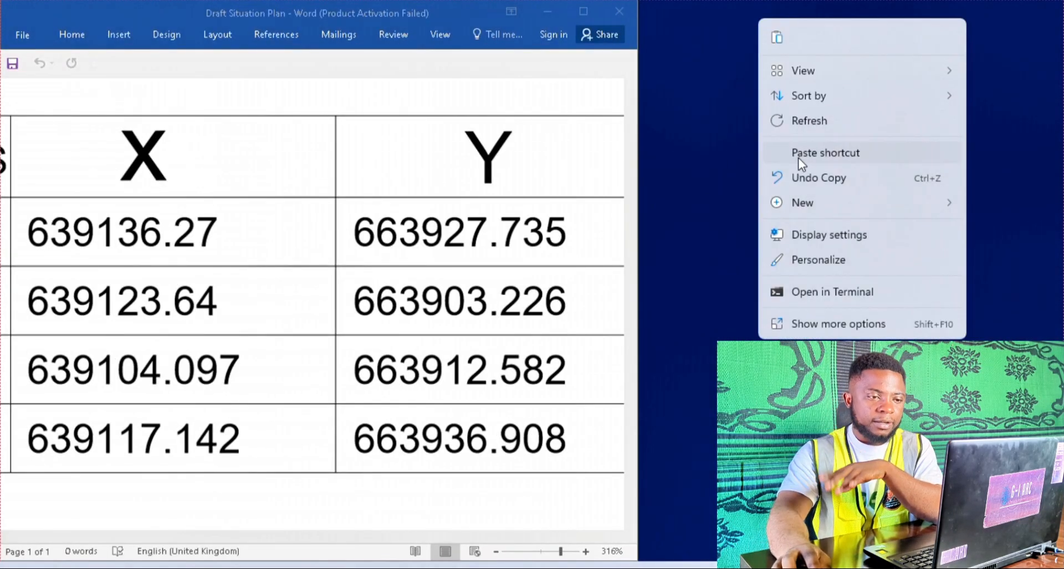
mouse_move(883, 204)
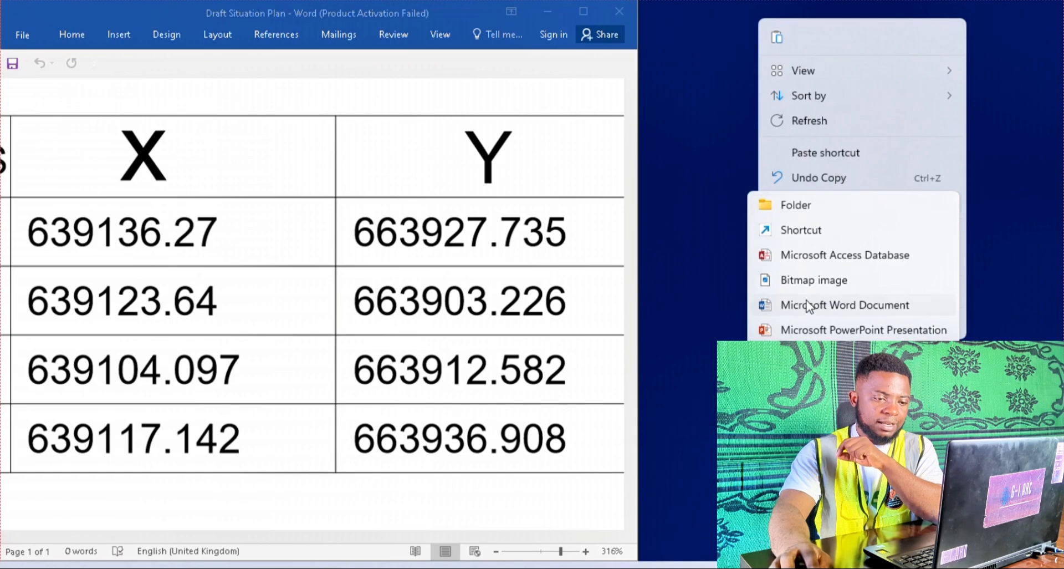
left_click(807, 380)
left_click(828, 125)
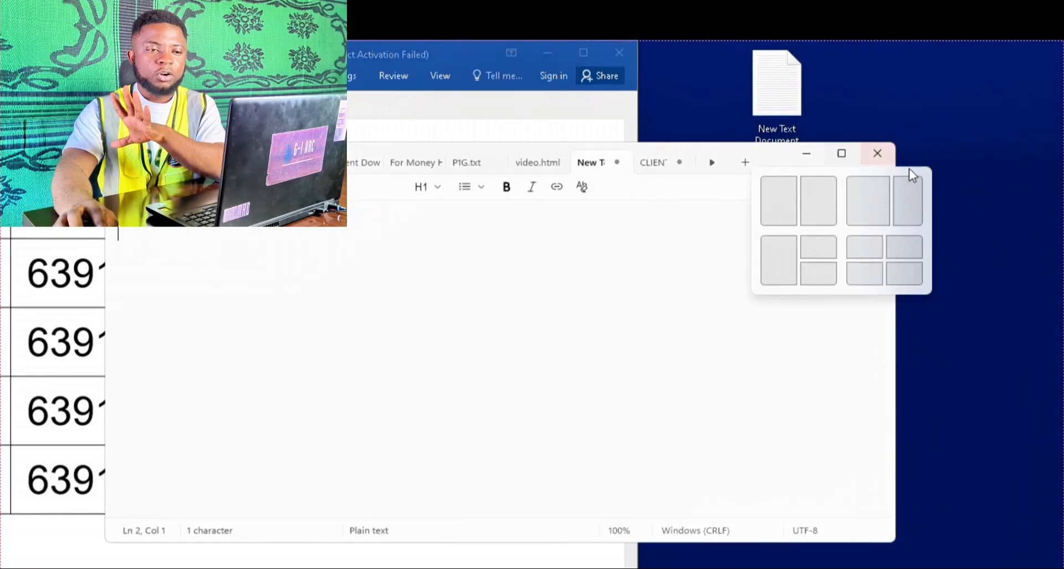
left_click(909, 197)
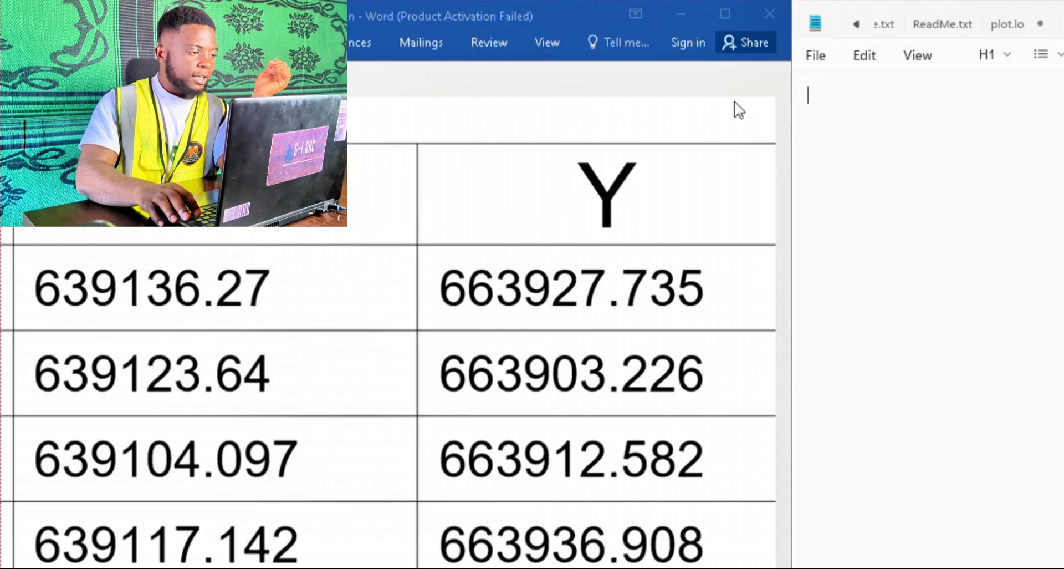
- Enter the P1 coordinates as the first row, "639136.27 663927.735 000000000", with zeros for the elevation
type("639")
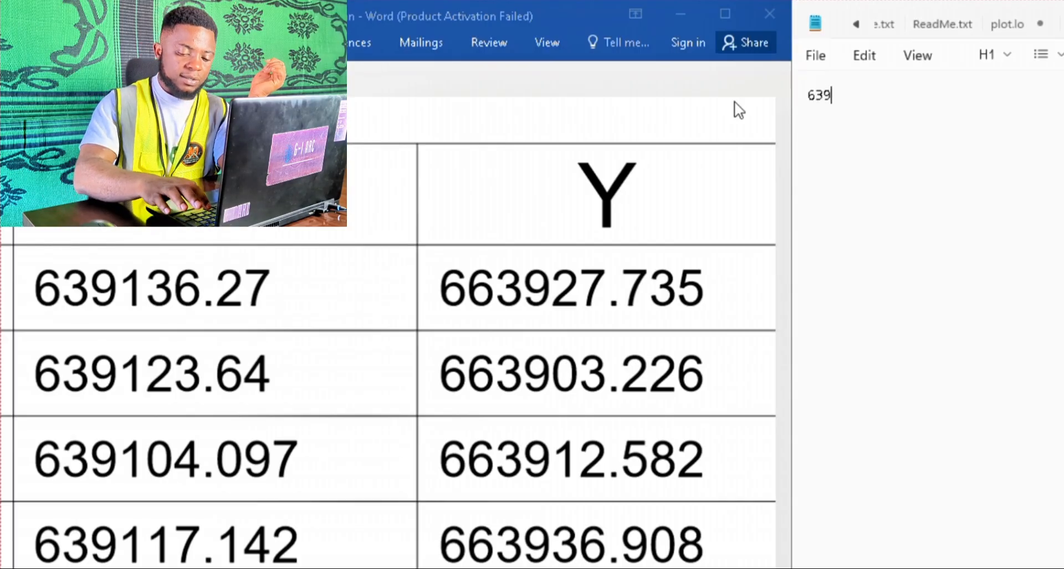
type("136.27 663927.735")
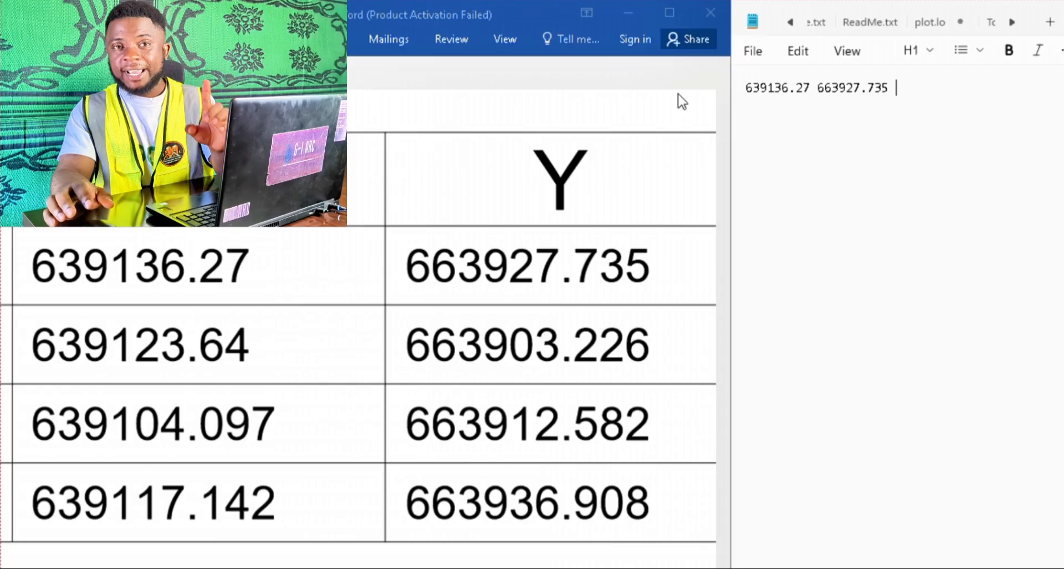
type("000000000")
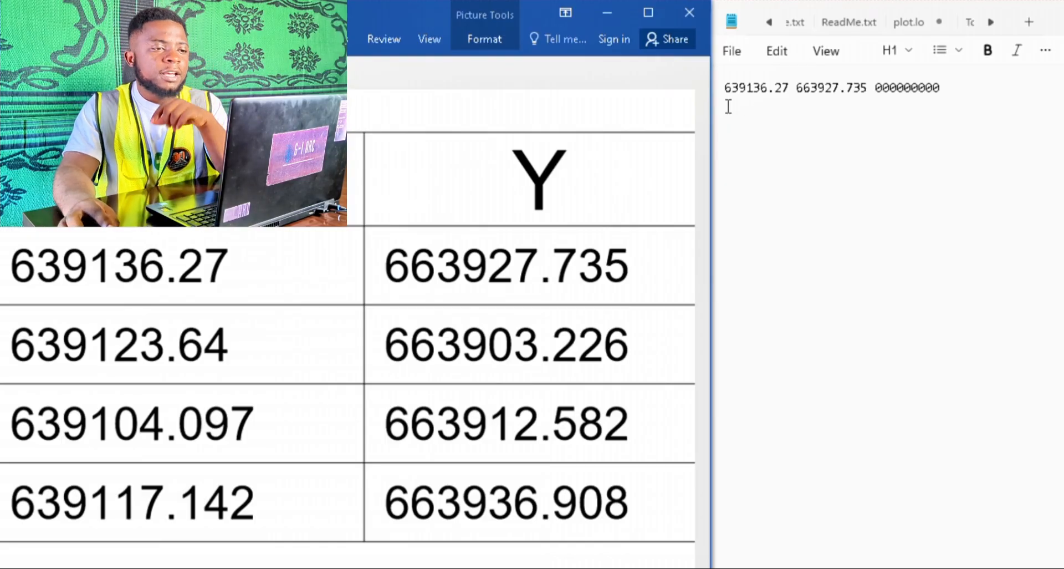
- Remove the decimal points from the P1 row and pad X with a zero, giving 639136270 and 663927735
left_click(846, 87)
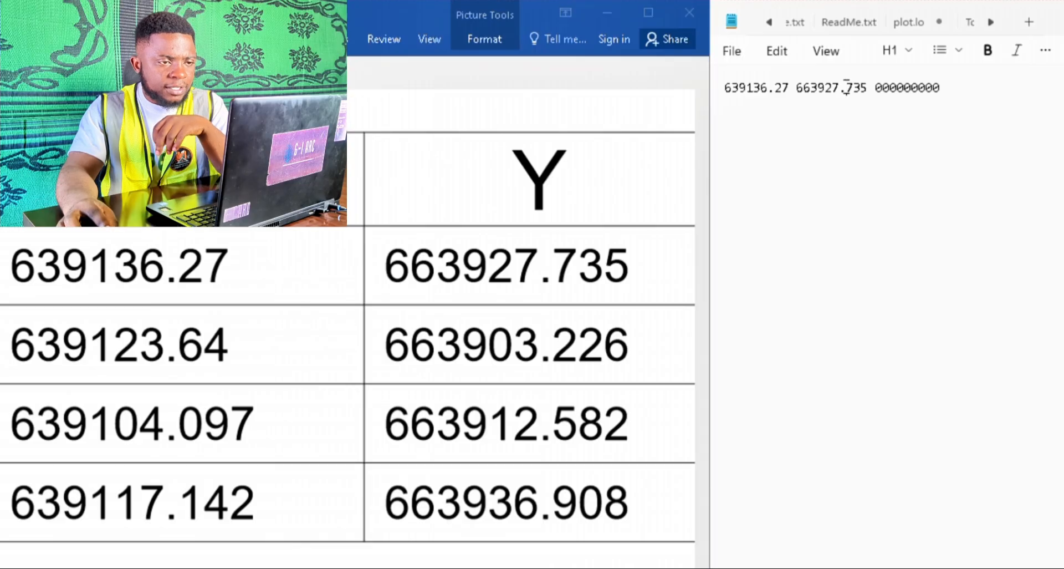
key("BackSpace")
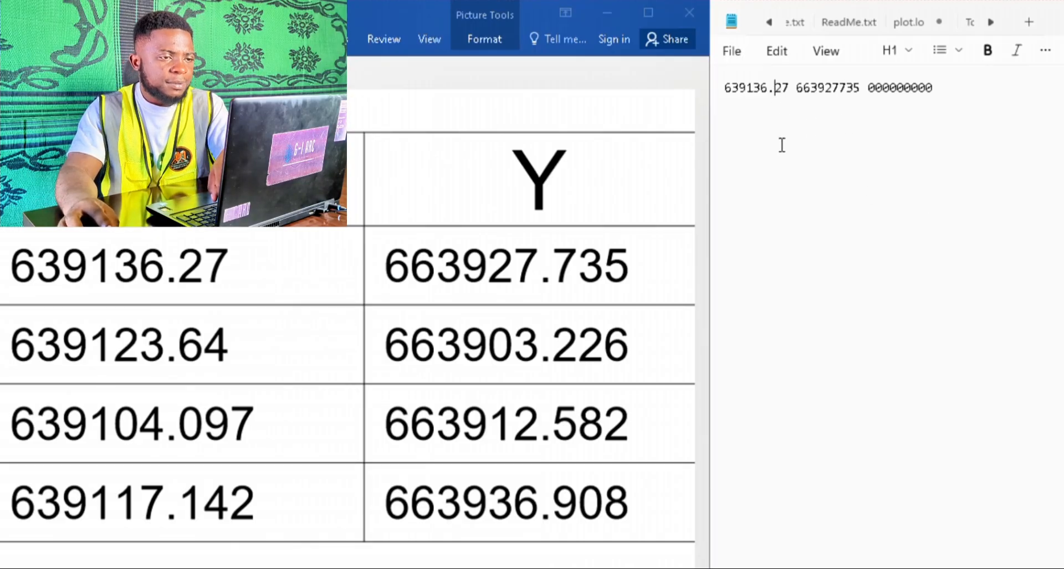
key("BackSpace")
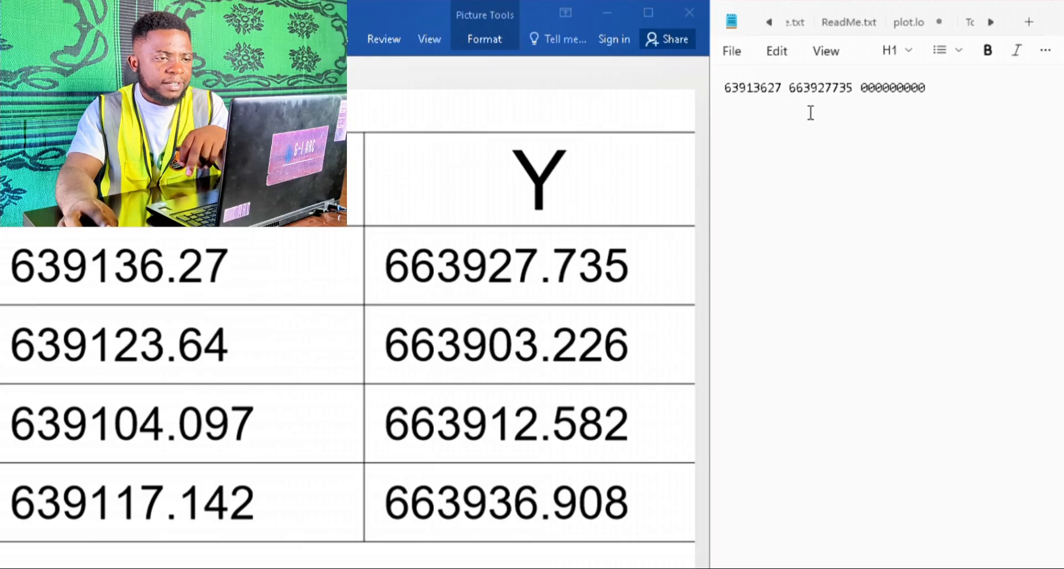
left_click_drag(853, 88, 724, 95)
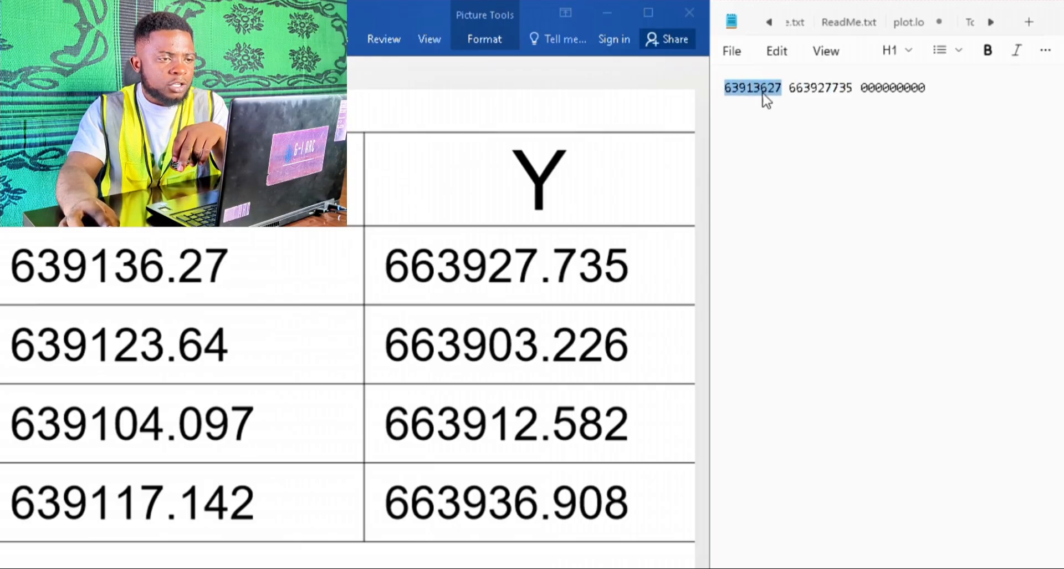
left_click(784, 91)
type("0")
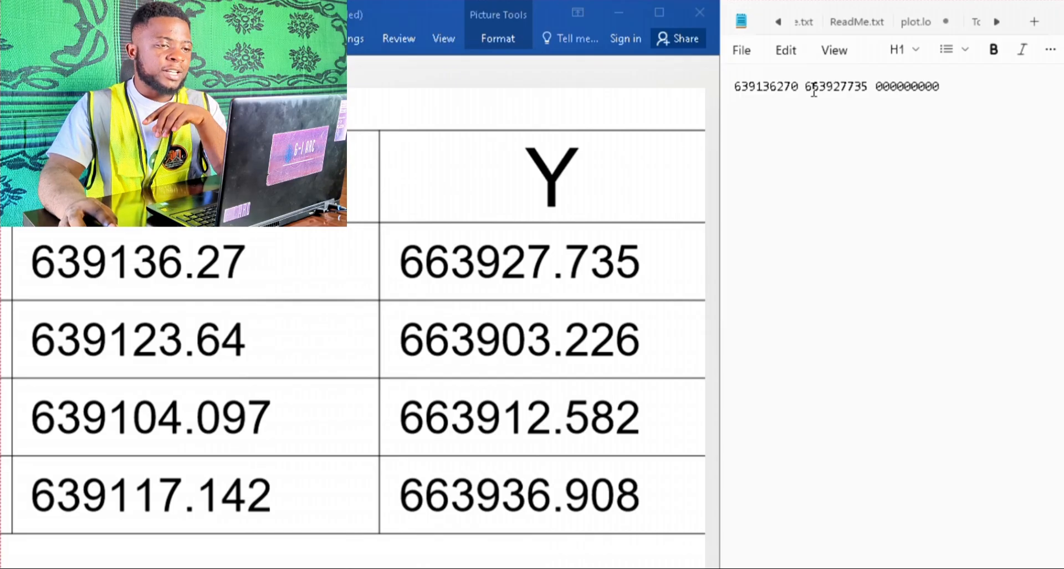
- Add the P2, P3 and P4 coordinate rows in the same nine-digit format with zero elevations, and save the text file
left_click_drag(813, 86, 840, 109)
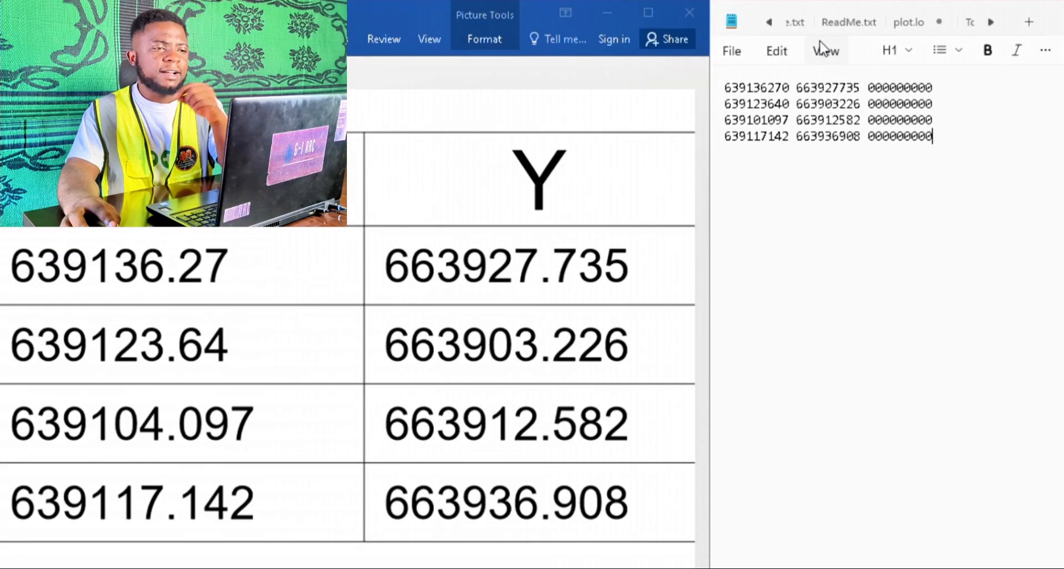
left_click(737, 52)
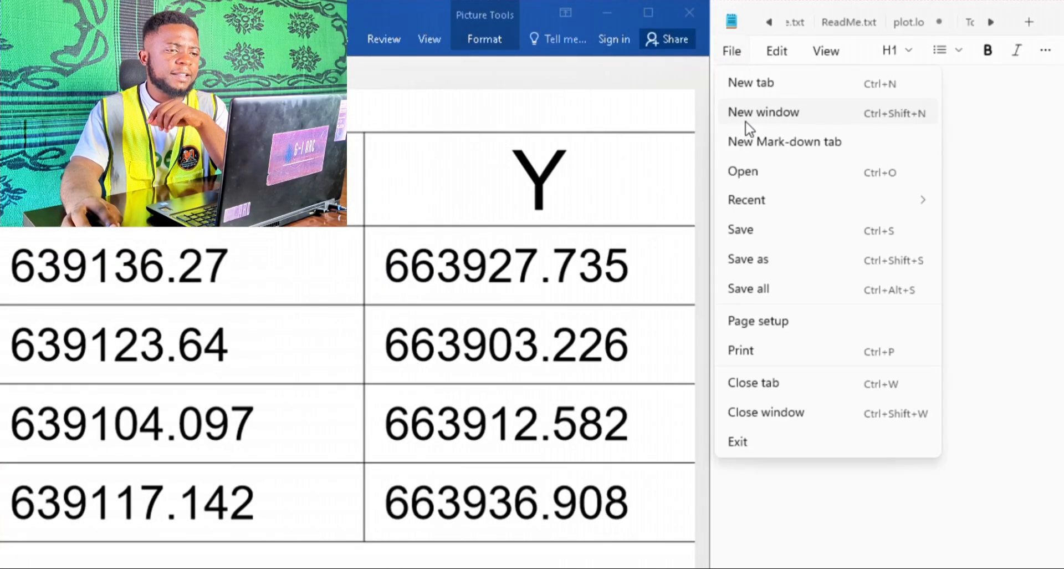
left_click(756, 231)
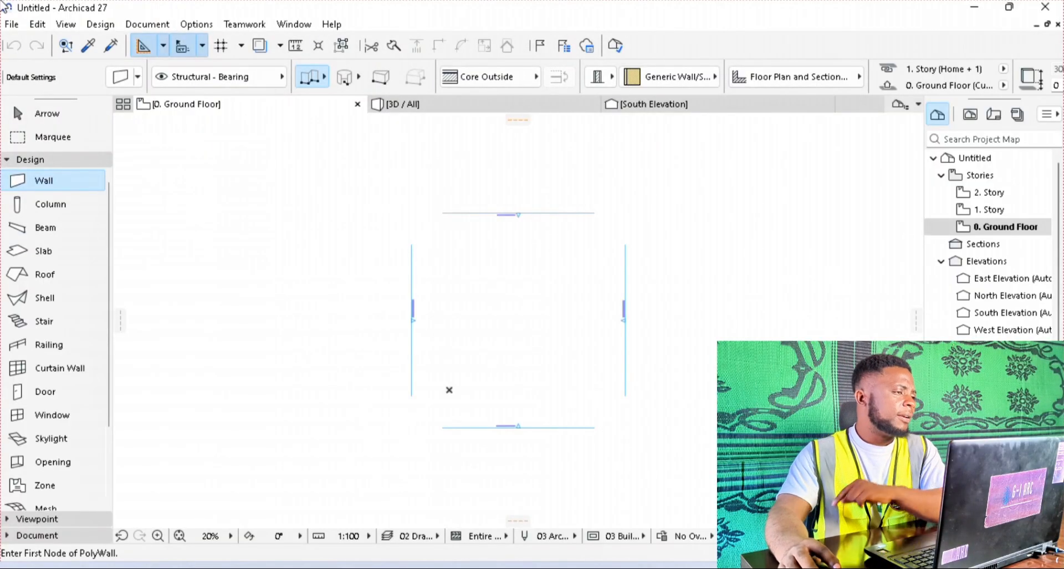
- In Archicad, start placing a mesh from surveyors data, using the New Text Document file on the desktop
left_click(12, 26)
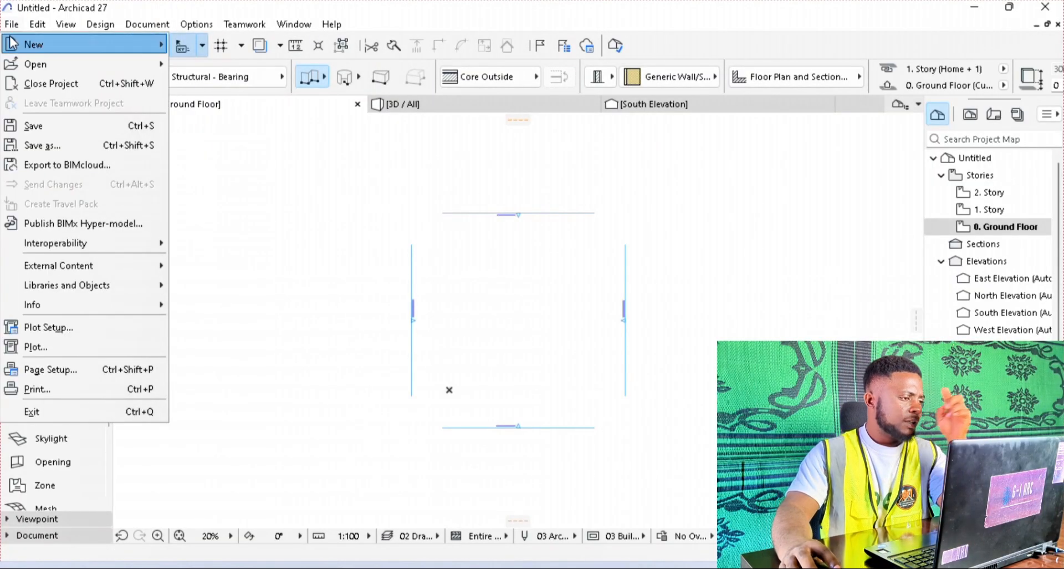
mouse_move(52, 249)
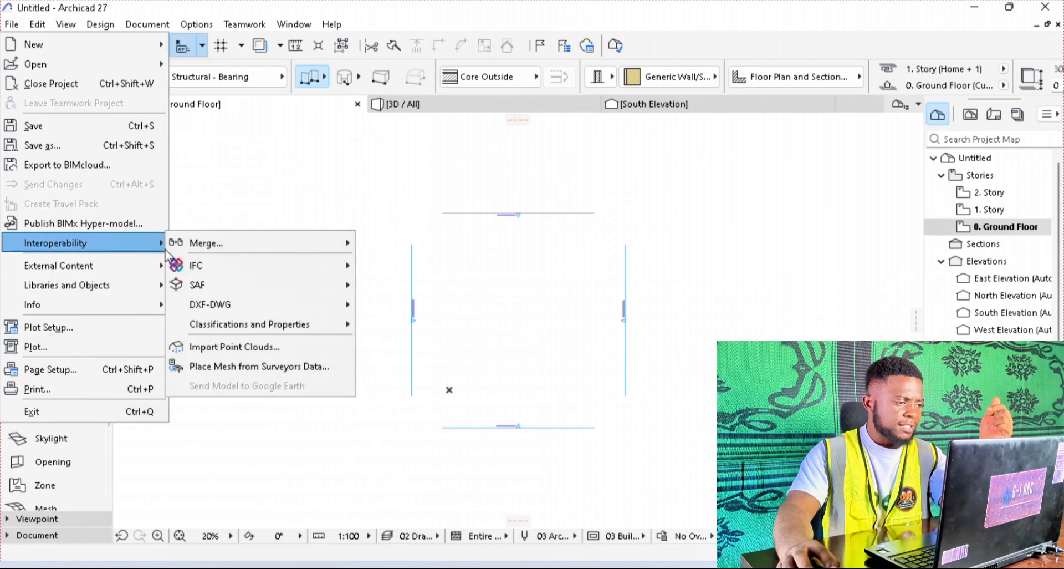
left_click(249, 367)
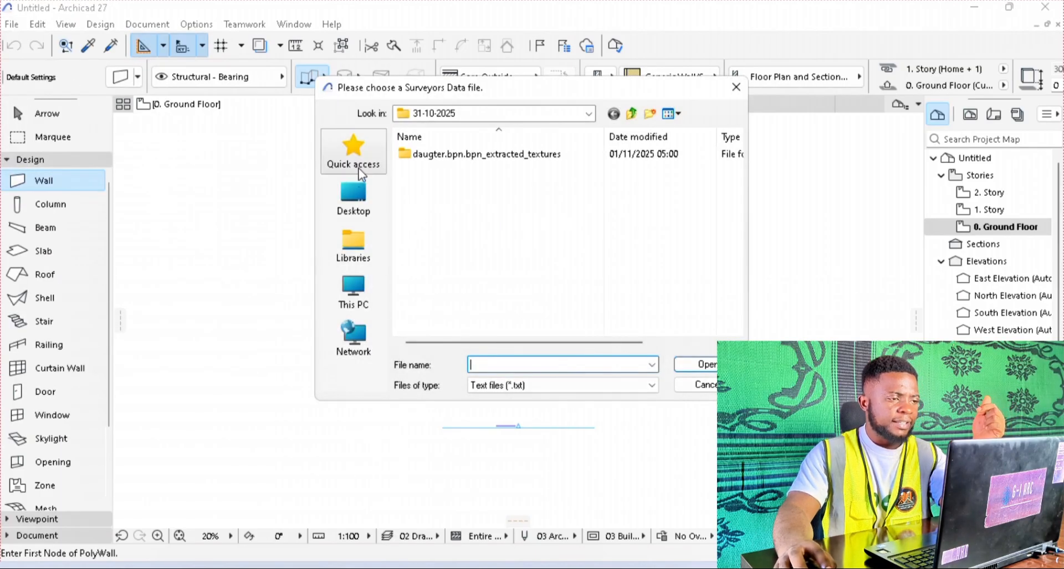
left_click(354, 199)
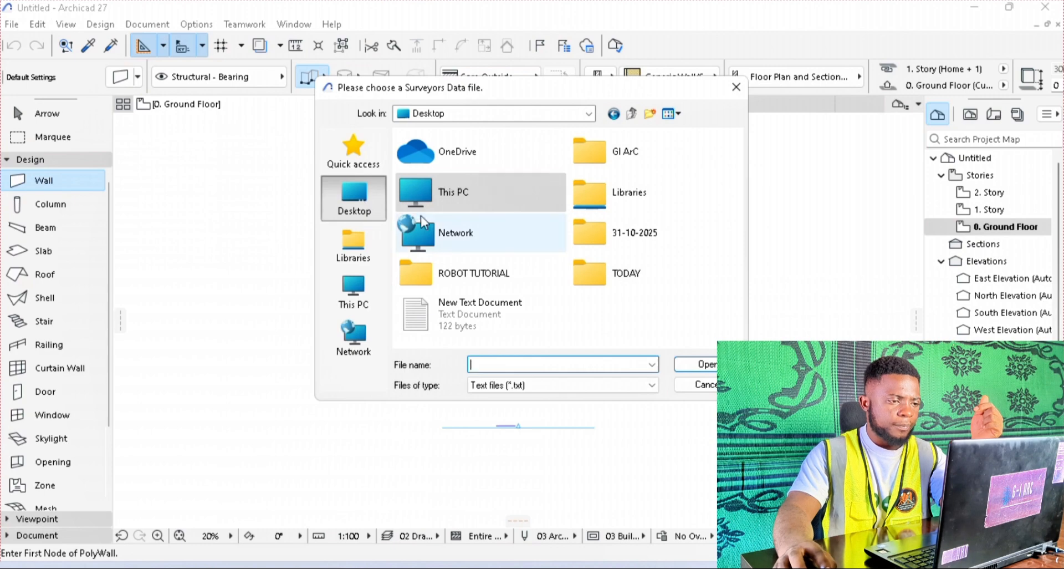
left_click(479, 316)
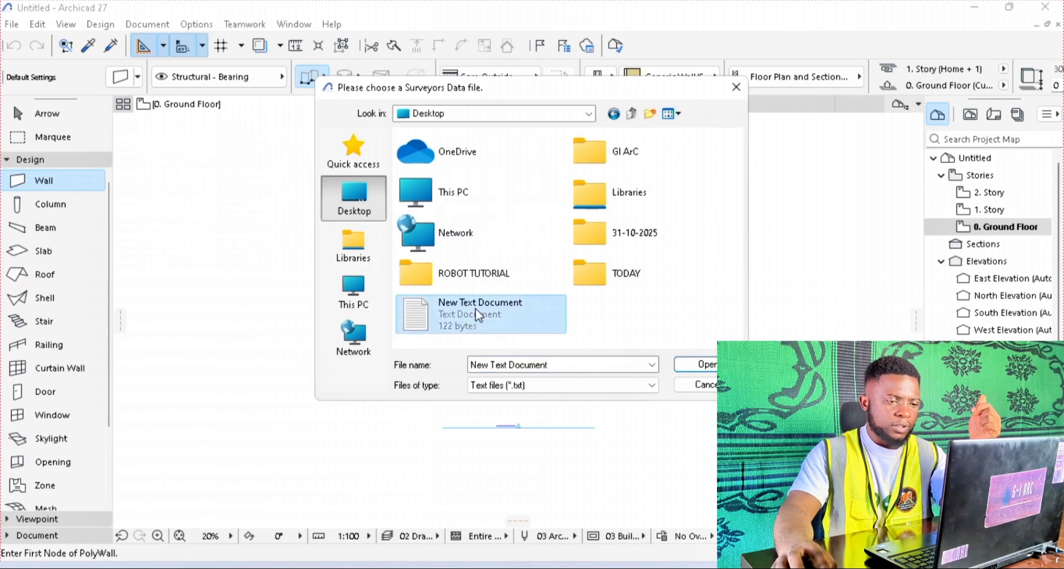
left_click(695, 364)
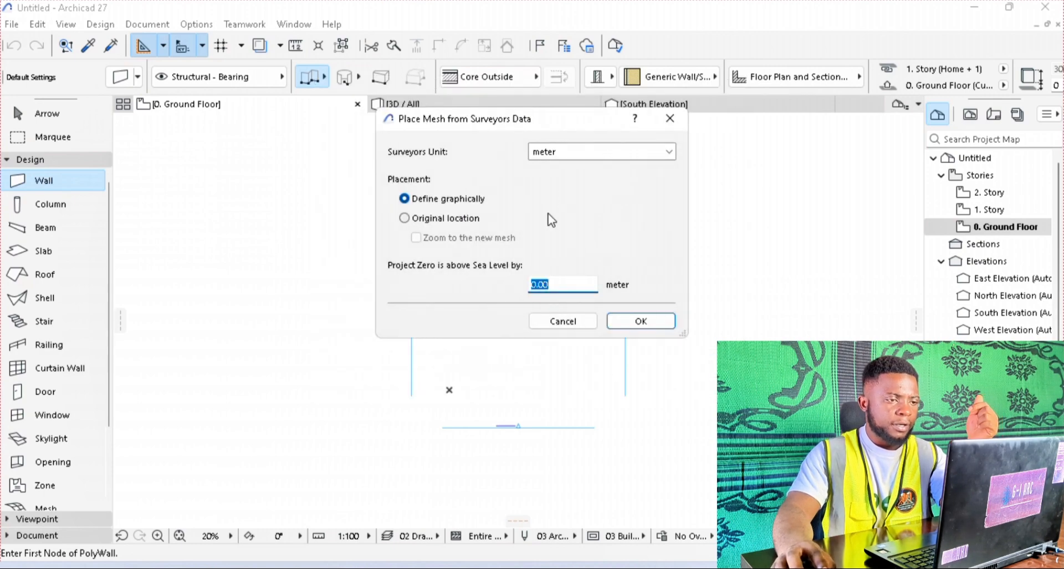
- Set the surveyors unit to millimeter and place the mesh graphically on the ground floor plan between the elevation markers
left_click(569, 155)
left_click(560, 211)
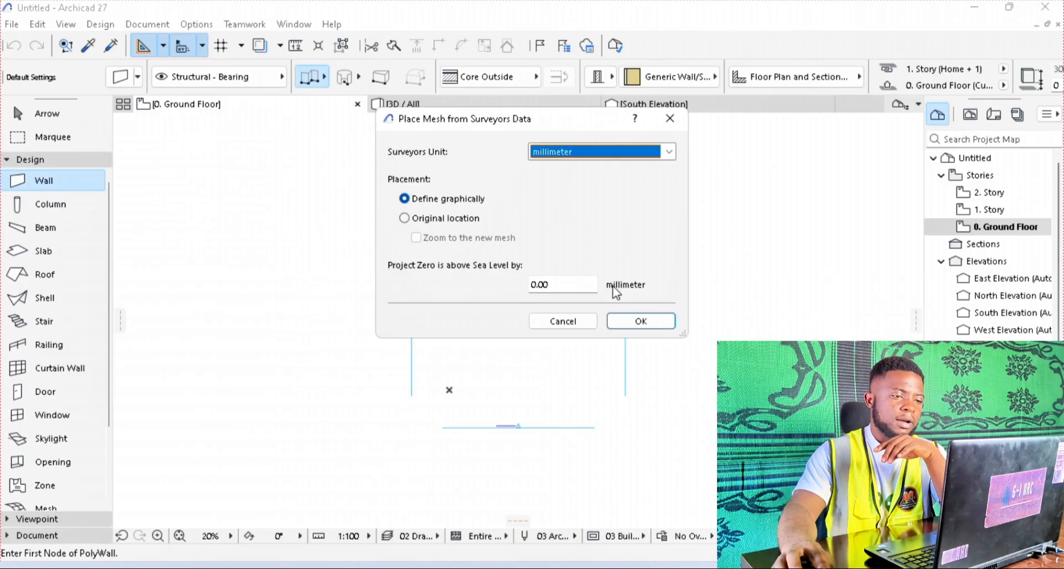
left_click(643, 321)
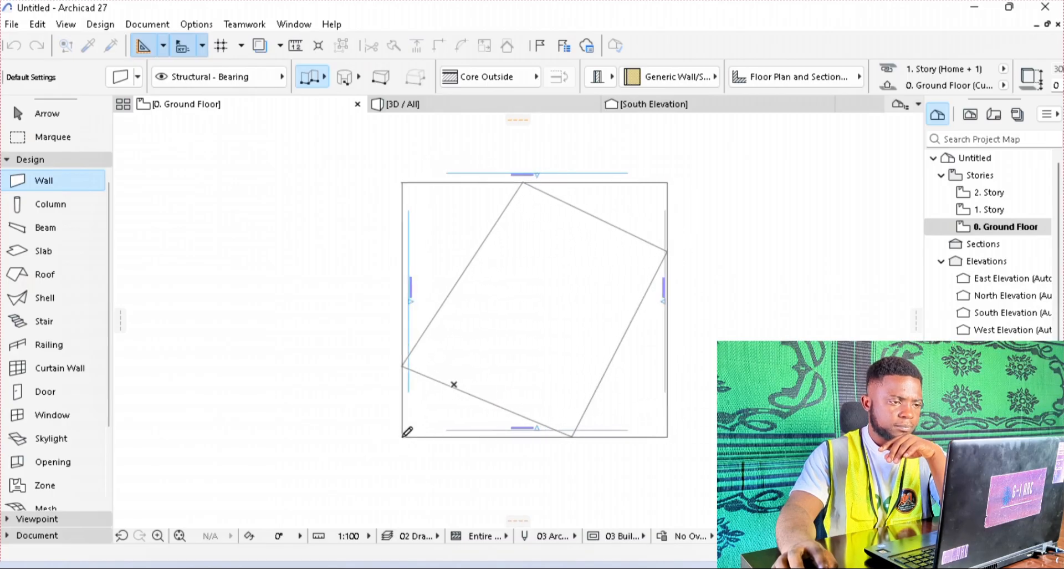
left_click(402, 436)
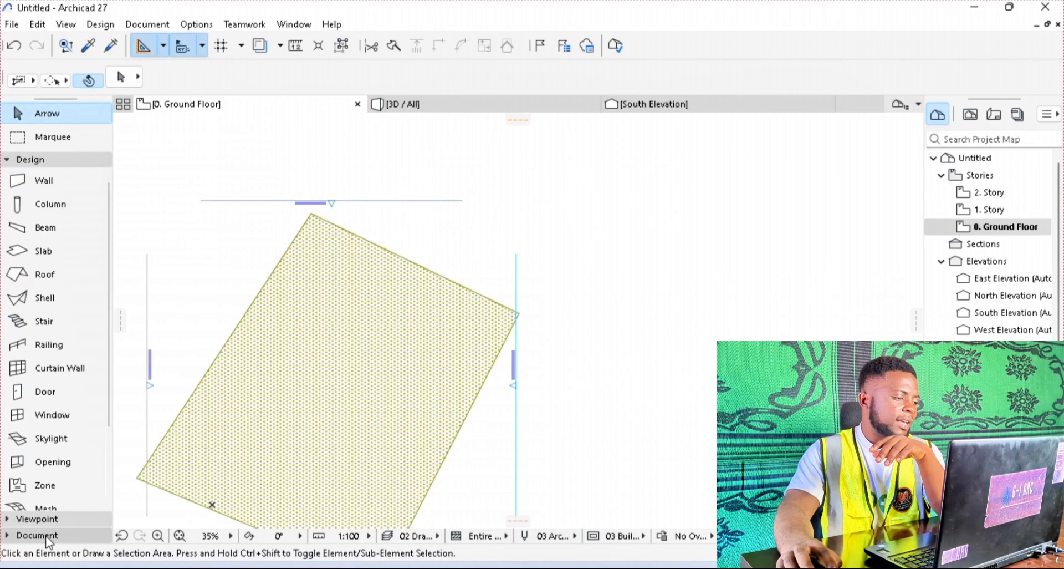
- Add a linear dimension along the mesh's north-east edge and compare it with the P4–P1 side on the Word situation plan
left_click(43, 535)
left_click(56, 213)
scroll(335, 219, "up", 3)
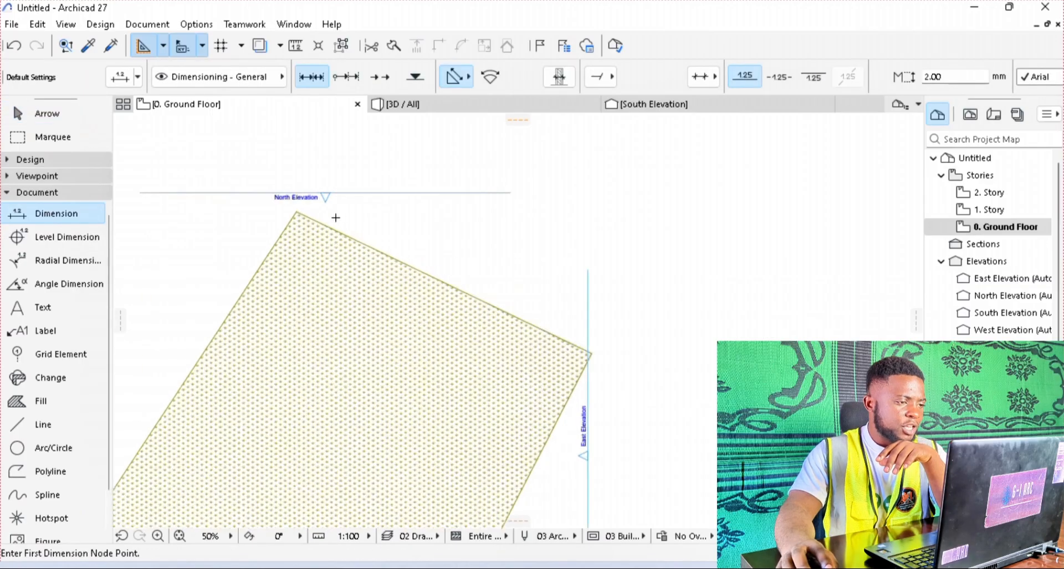
left_click(285, 211)
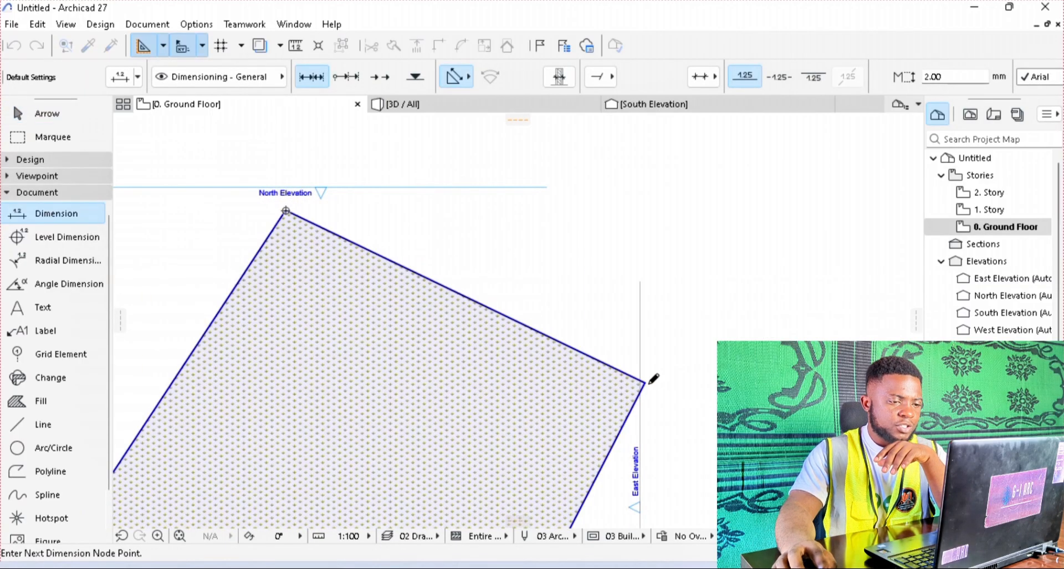
left_click(645, 383)
right_click(646, 382)
left_click(676, 481)
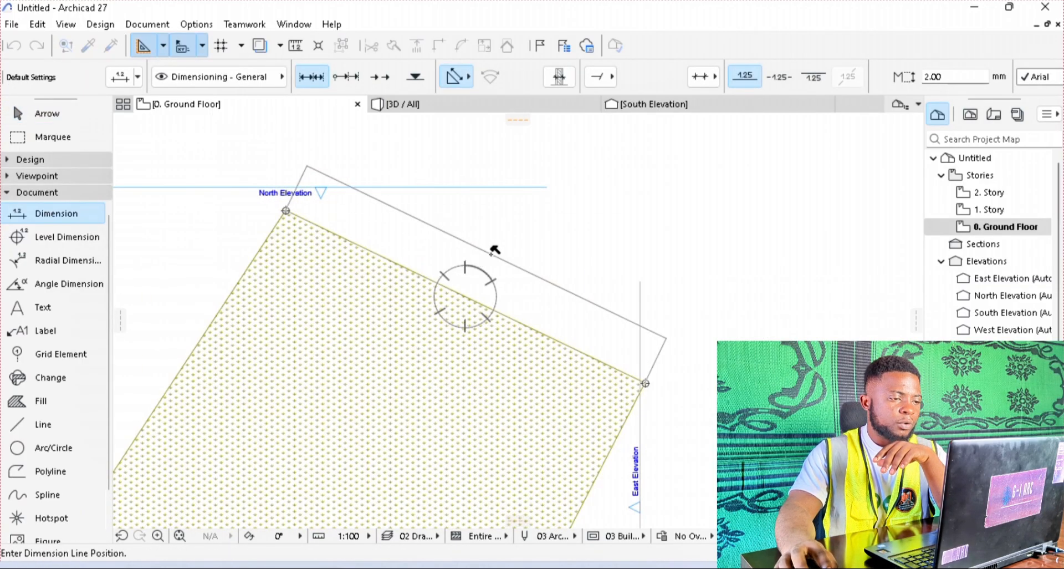
left_click(493, 248)
scroll(493, 252, "up", 5)
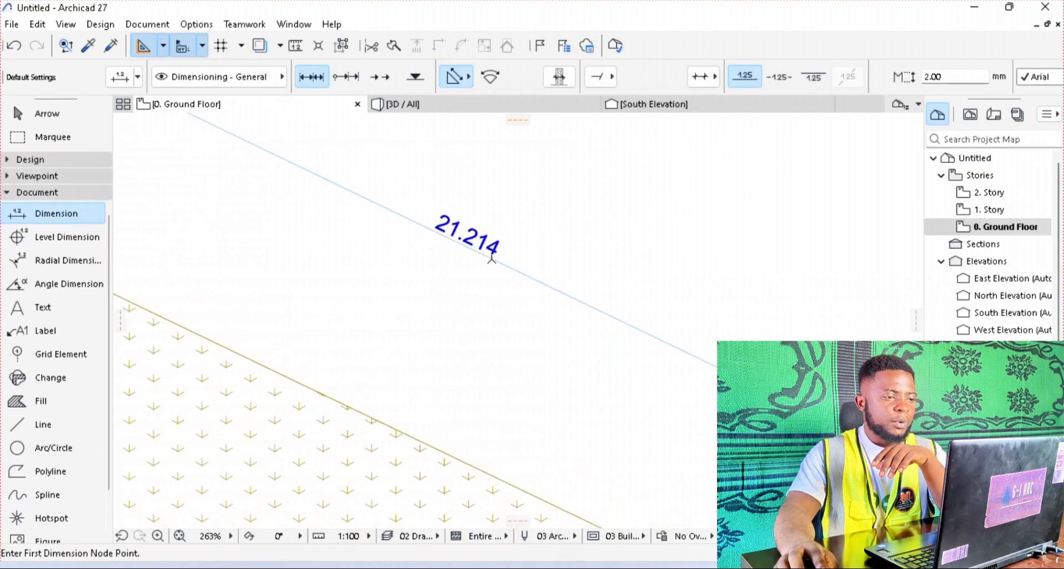
scroll(492, 255, "down", 6)
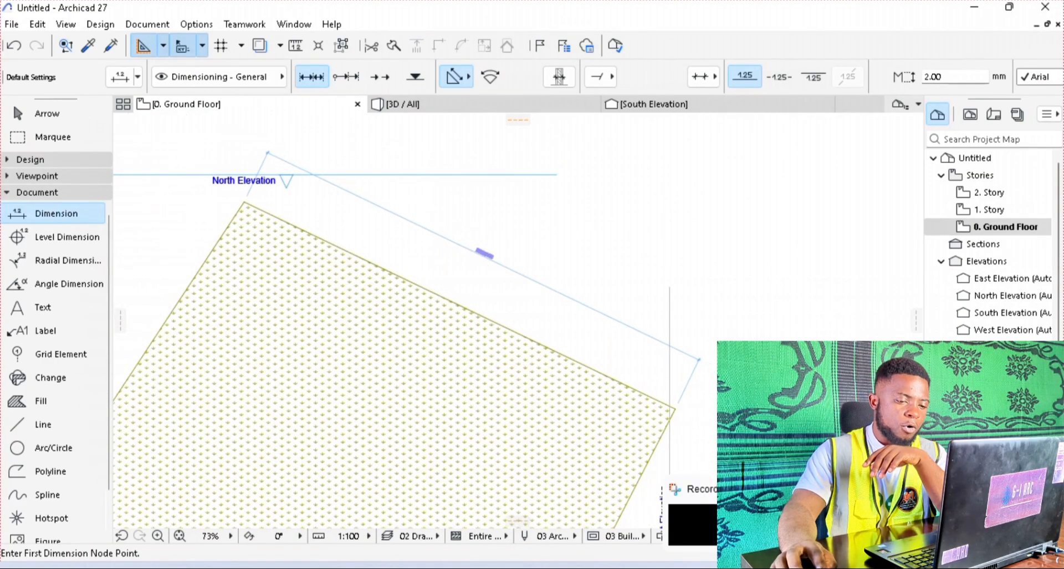
scroll(494, 252, "up", 5)
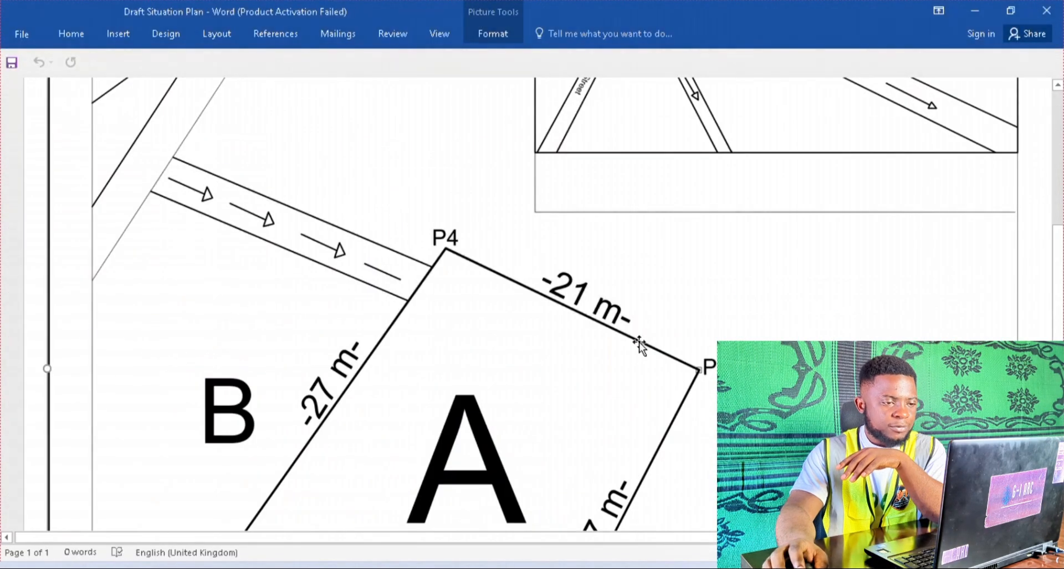